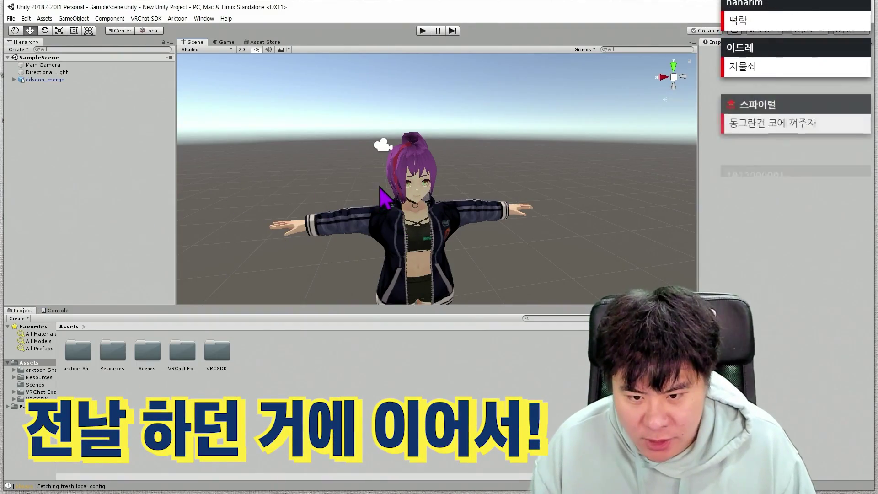
- Orbit and pan the view around the avatar's head, face and ponytail, then recentre it
scroll(375, 201, up, 2)
scroll(375, 201, up, 5)
middle_drag(371, 193, 366, 284)
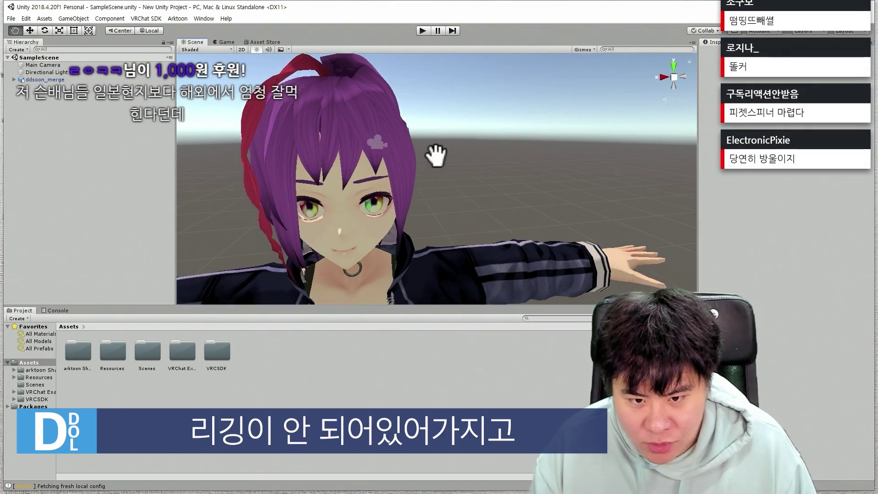
mouse_move(435, 206)
alt+mouse_down()
mouse_move(398, 157)
mouse_move(506, 223)
mouse_move(506, 202)
alt+mouse_up()
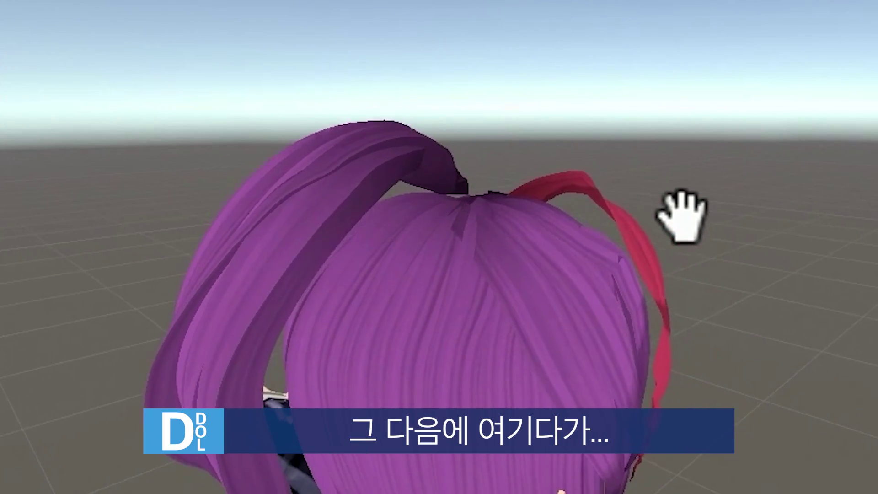
drag(681, 213, 670, 181)
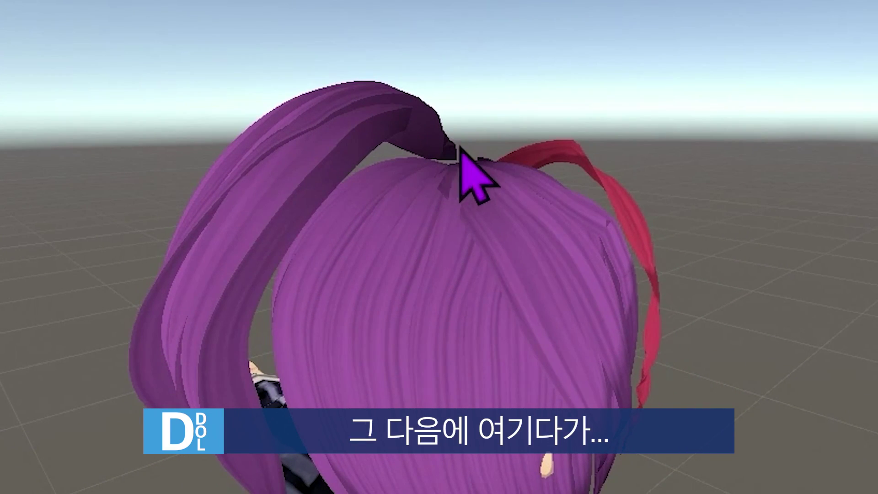
mouse_move(454, 158)
mouse_down()
mouse_move(602, 239)
mouse_move(838, 329)
mouse_move(761, 260)
mouse_up()
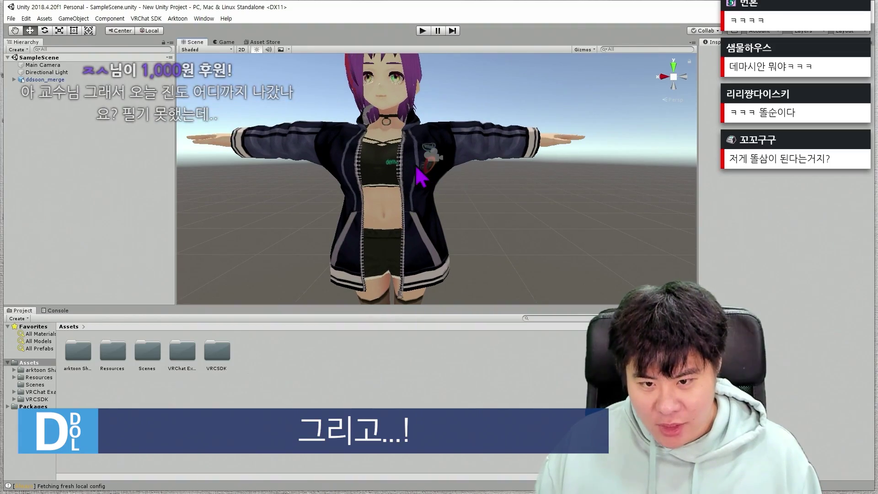
middle_drag(416, 170, 480, 174)
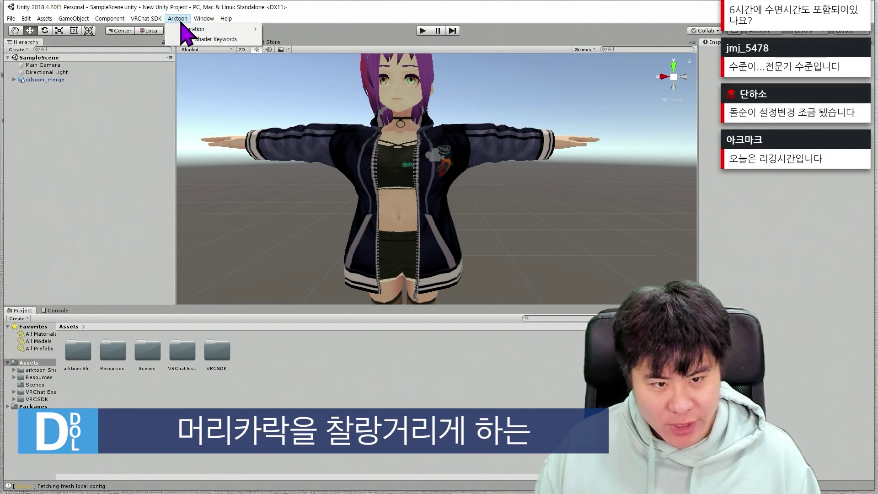
mouse_move(193, 21)
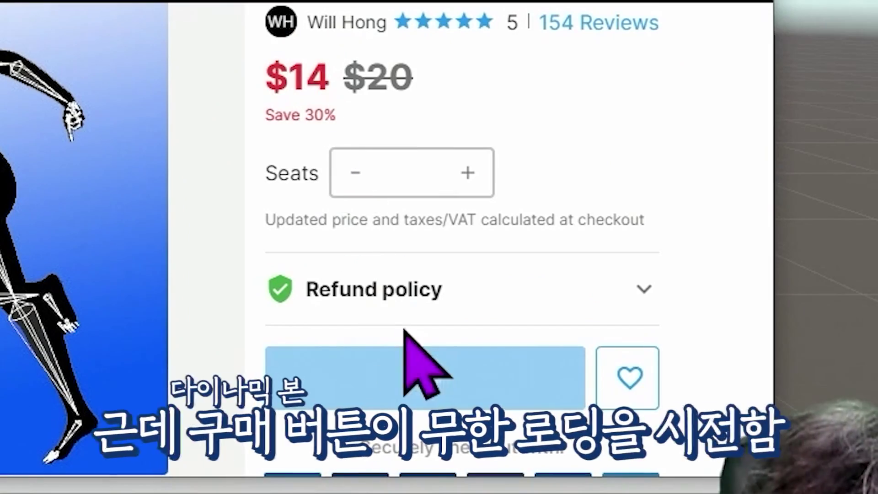
scroll(390, 270, up, 3)
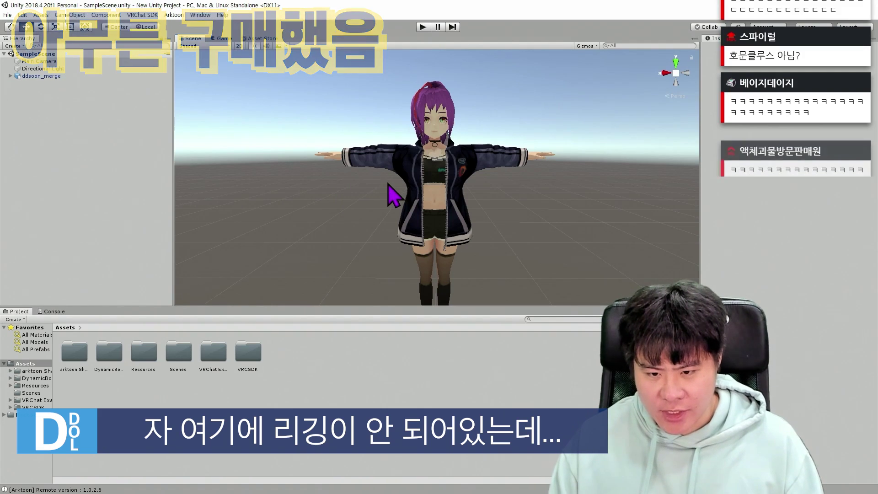
- Zoom in on the character's face and chest, then begin typing the 머리카락 리깅 search
middle_drag(392, 196, 423, 265)
scroll(423, 264, up, 5)
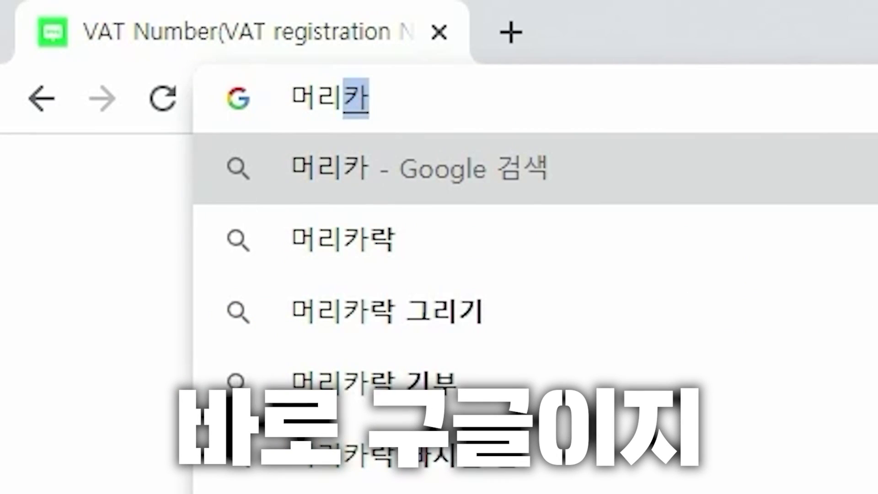
text(ㅇ)
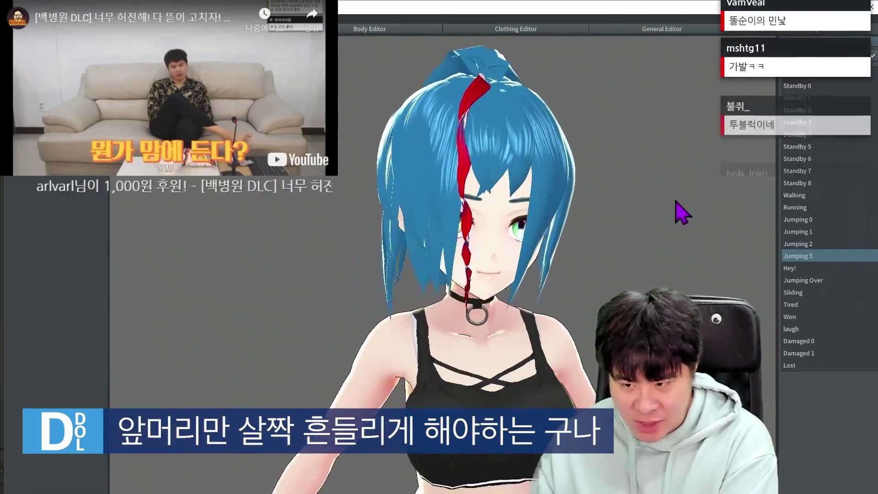
- Play the running animation on the model and orbit to check the hair bones from the side
click(797, 207)
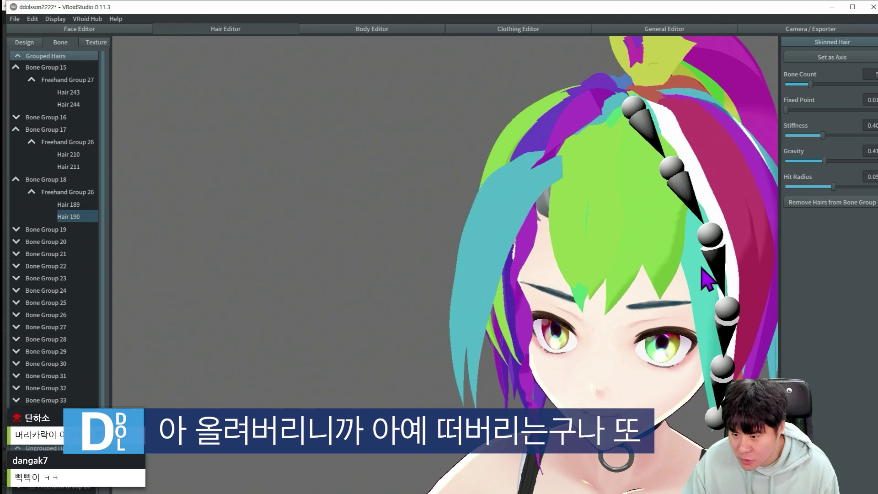
scroll(633, 359, down, 2)
scroll(633, 353, down, 2)
scroll(633, 353, down, 3)
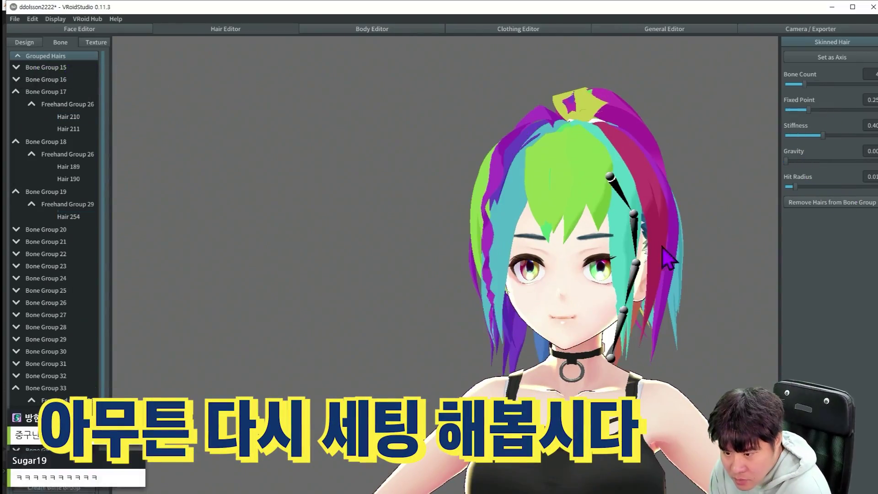
right_drag(662, 247, 510, 286)
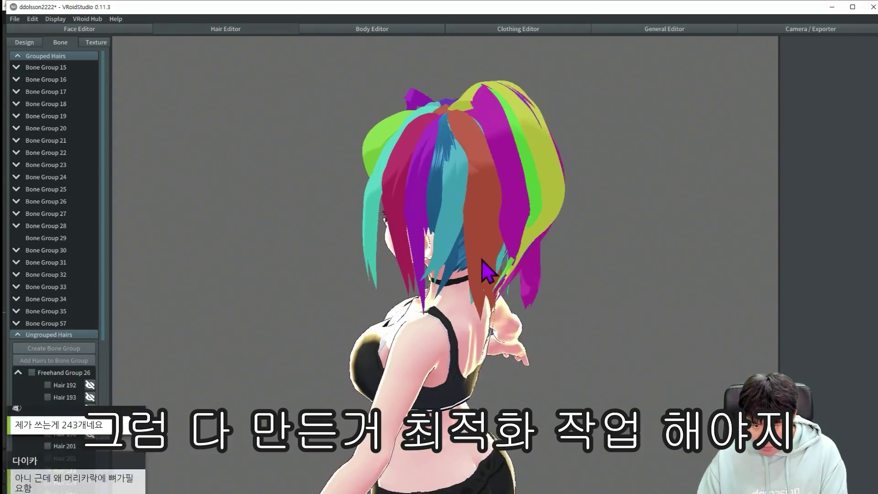
- Orbit to view the hair from behind, then turn the model to face forward
right_drag(482, 260, 506, 263)
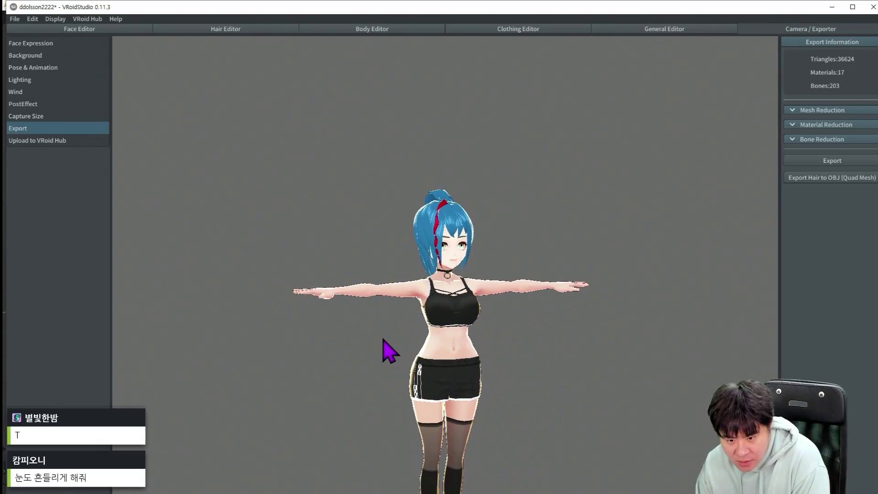
right_drag(371, 348, 386, 344)
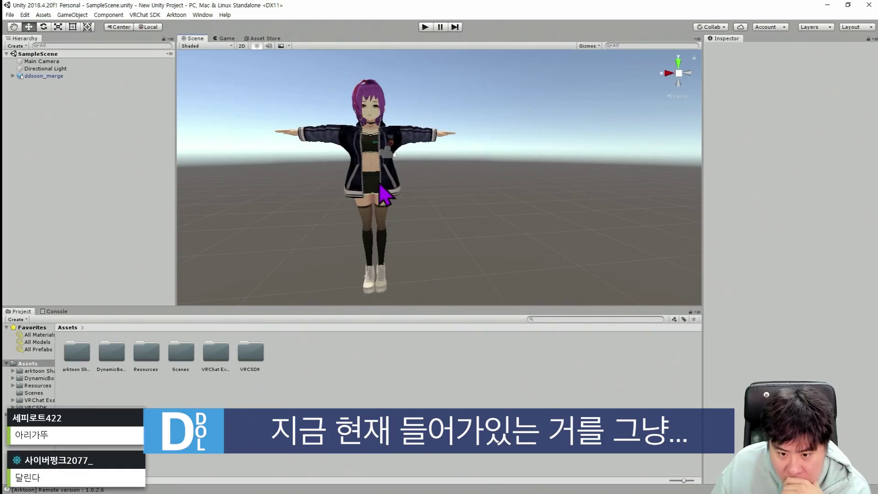
- Shift the view and select ddsoon_merge to show its Animator and VRC Avatar Descriptor
middle_drag(383, 195, 379, 205)
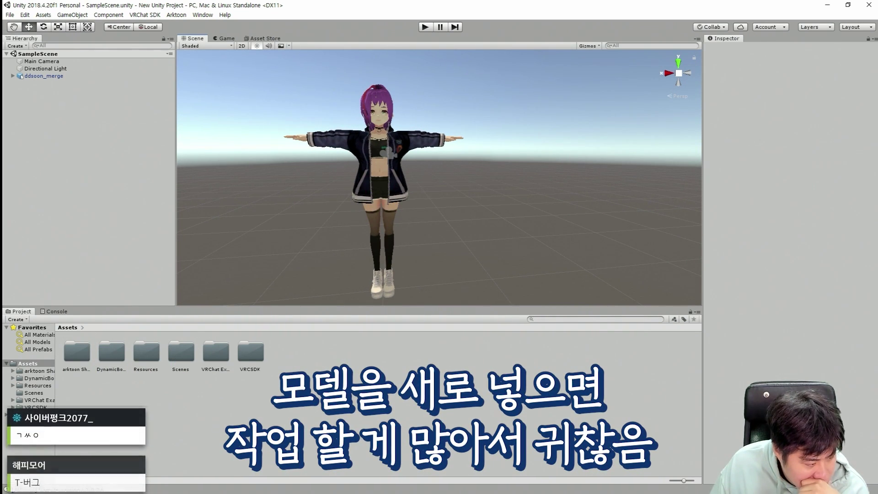
click(25, 76)
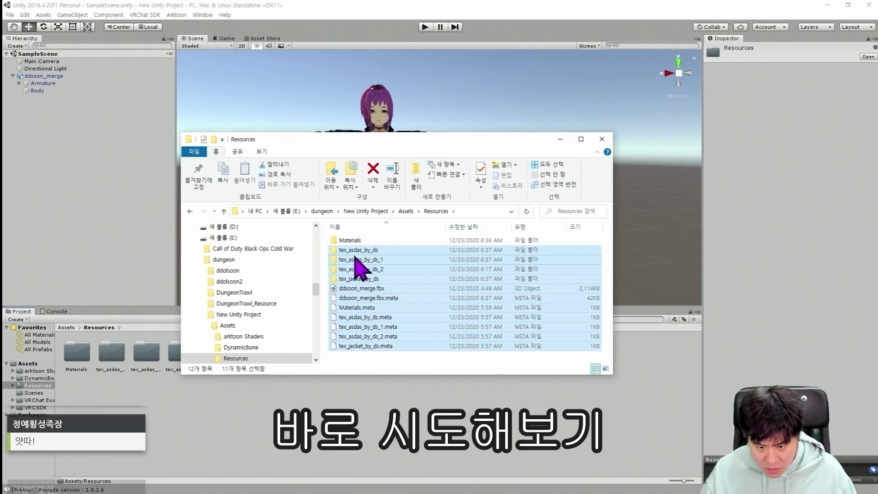
- Compress the selected Resources files into Resources.zip with Bandizip
right_click(355, 257)
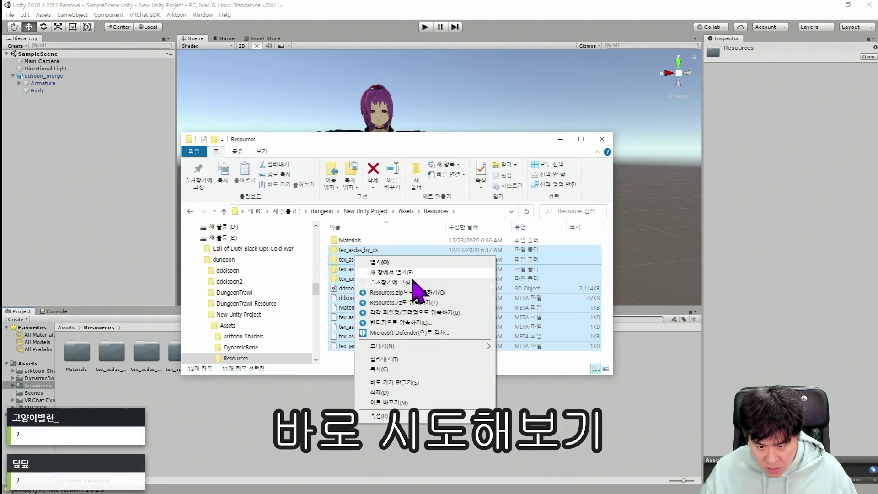
click(432, 293)
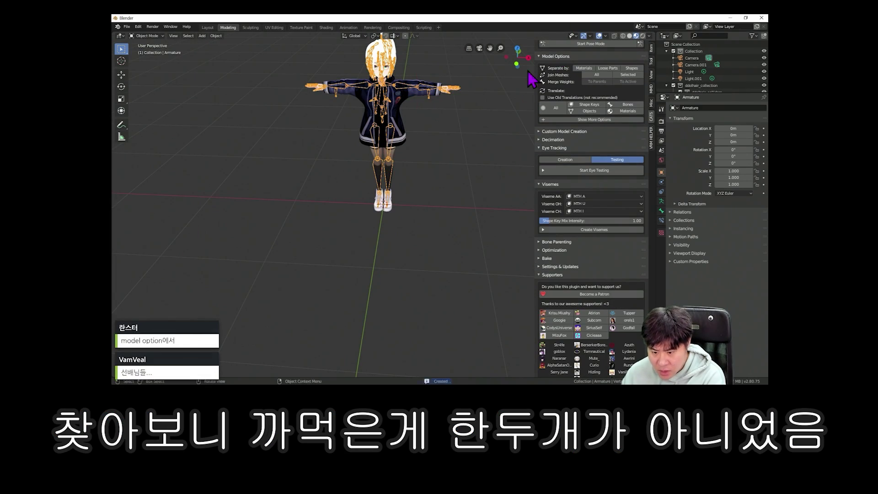
- Switch the CATS Eye Tracking panel to Testing mode
click(575, 170)
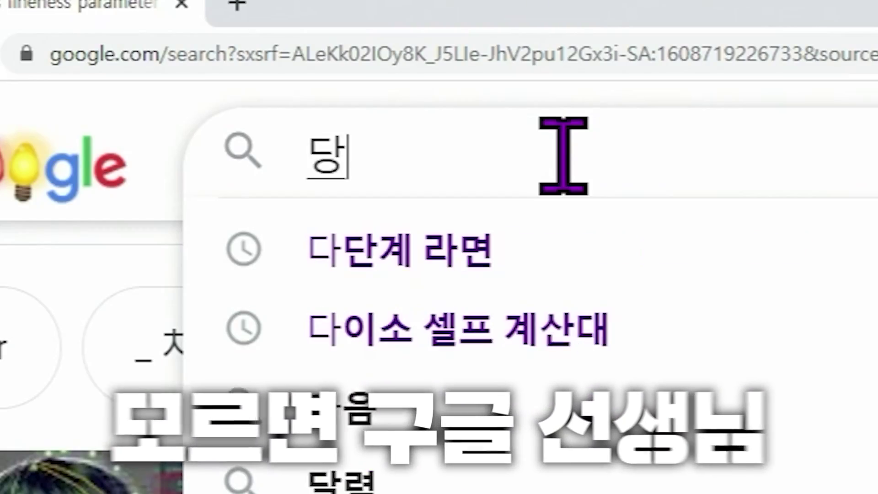
- Enter 이나 and begin editing the Dynamic Bone's Exclusions list size
text(이나)
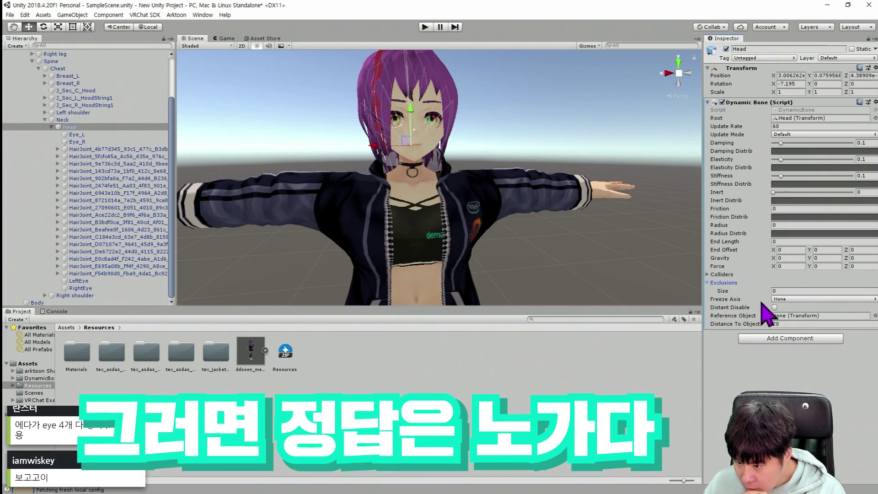
click(775, 290)
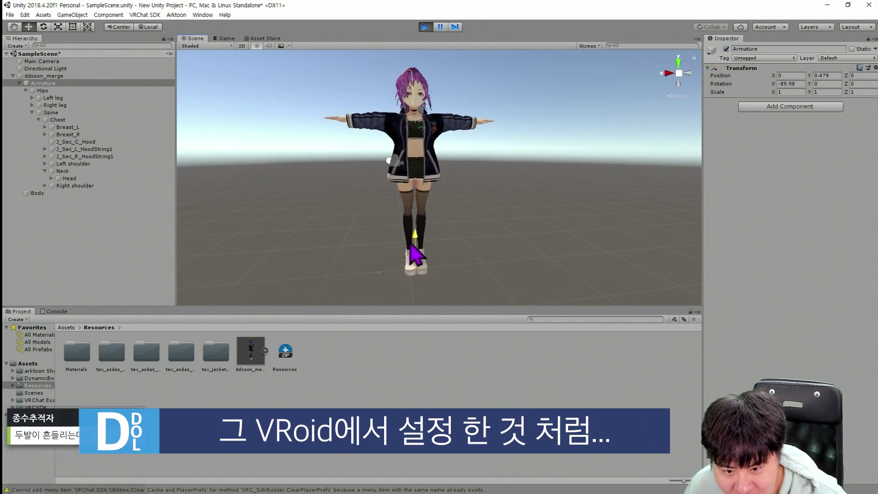
- Lower the armature, set Stiffness to 0.8 and give the Head's Dynamic Bone one collider slot
drag(417, 250, 419, 258)
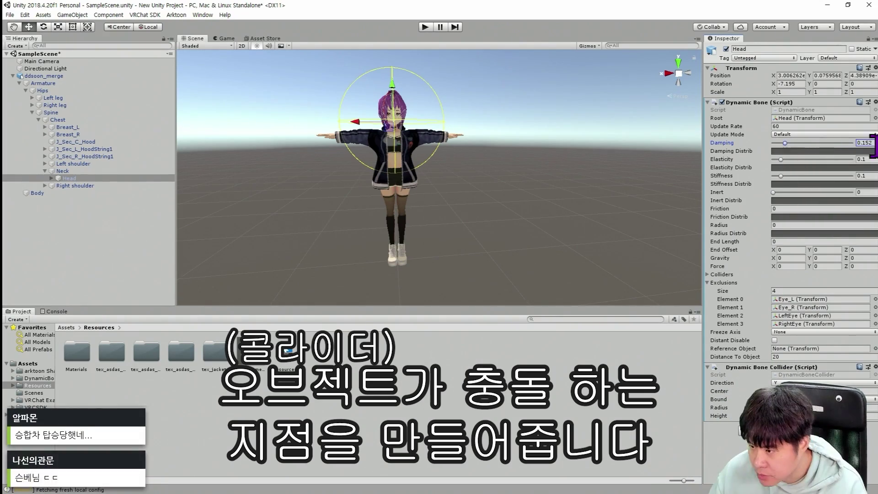
key(Tab)
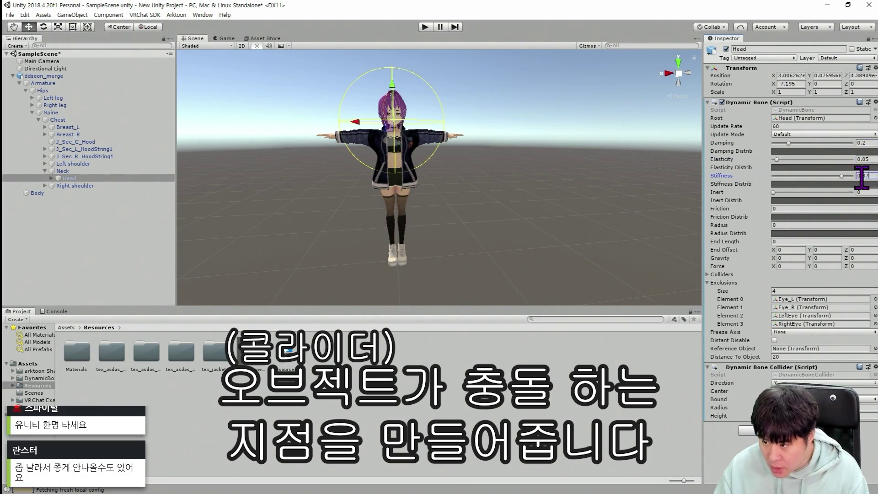
text(0.8)
key(Tab)
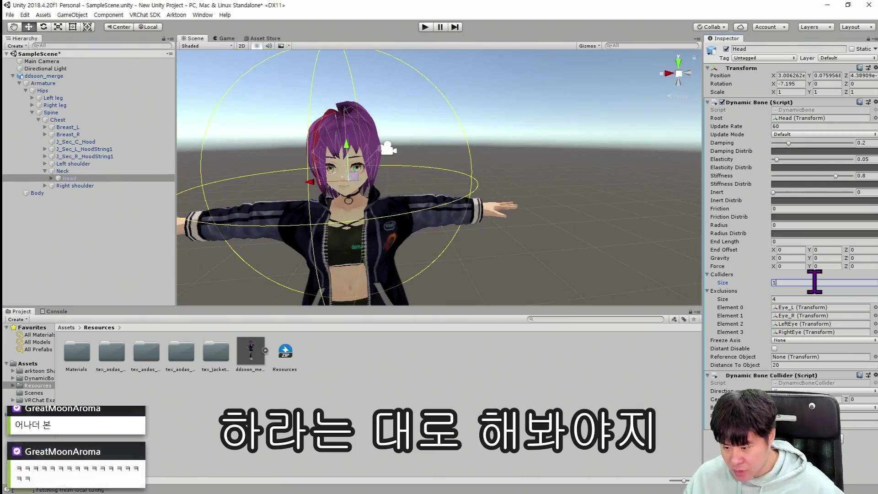
key(Return)
- During play mode, stretch the avatar's head upward in the Scene view and bring it back down
click(425, 27)
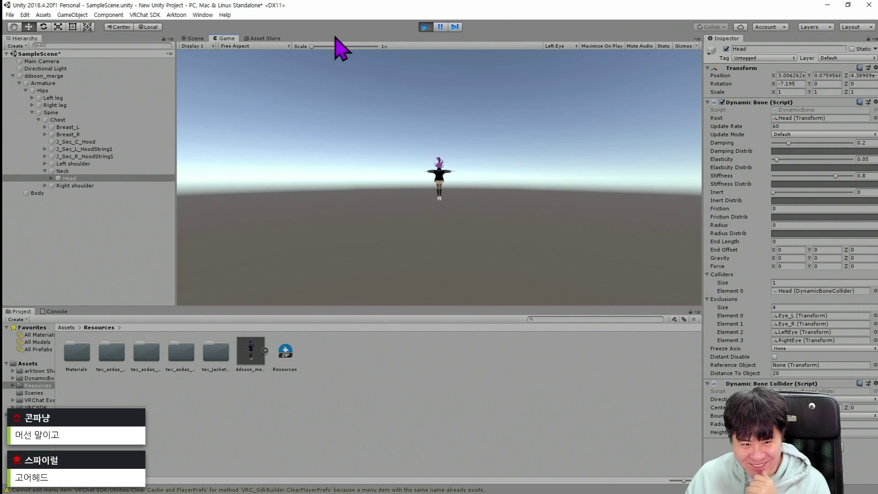
click(190, 39)
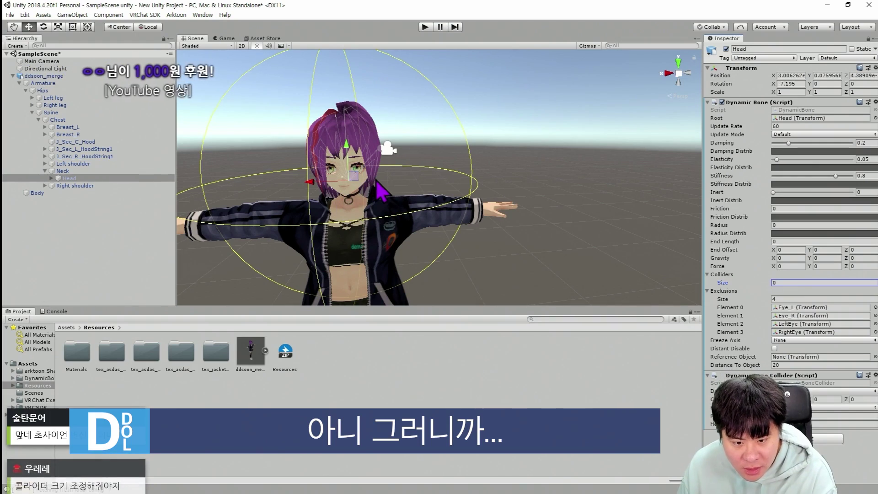
scroll(361, 210, up, 3)
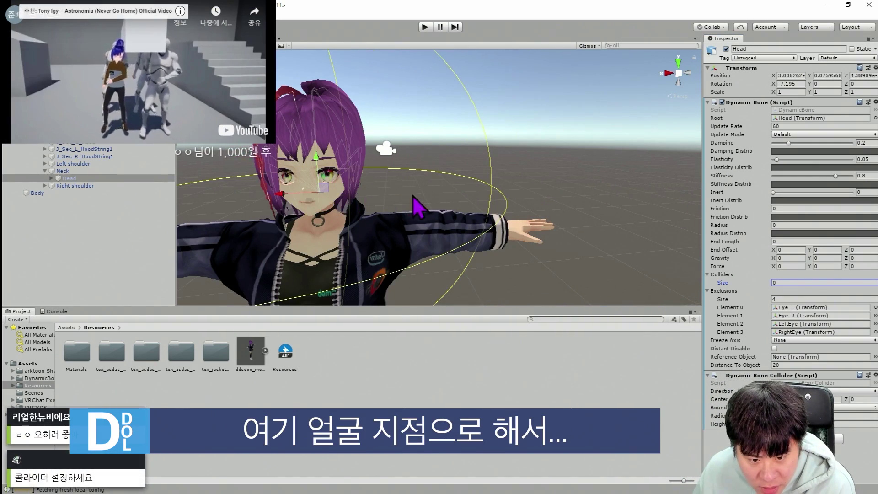
scroll(389, 196, up, 1)
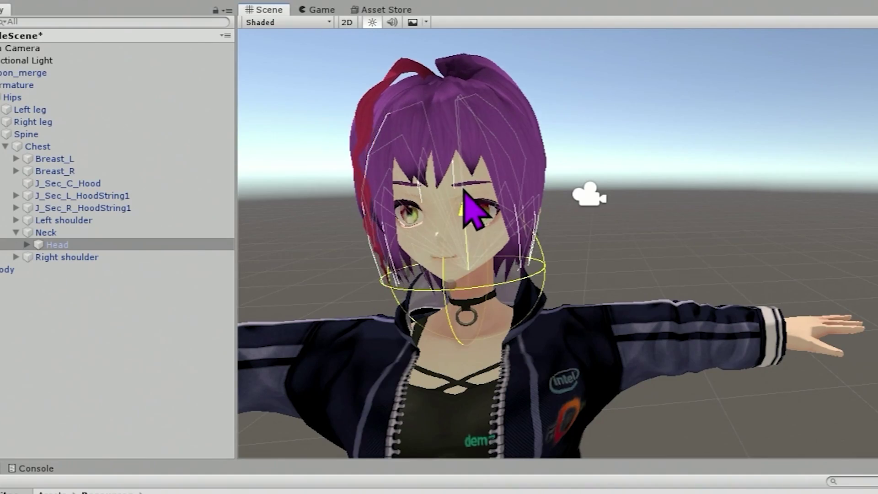
mouse_move(464, 192)
mouse_down()
mouse_move(466, 147)
mouse_move(447, 35)
mouse_up()
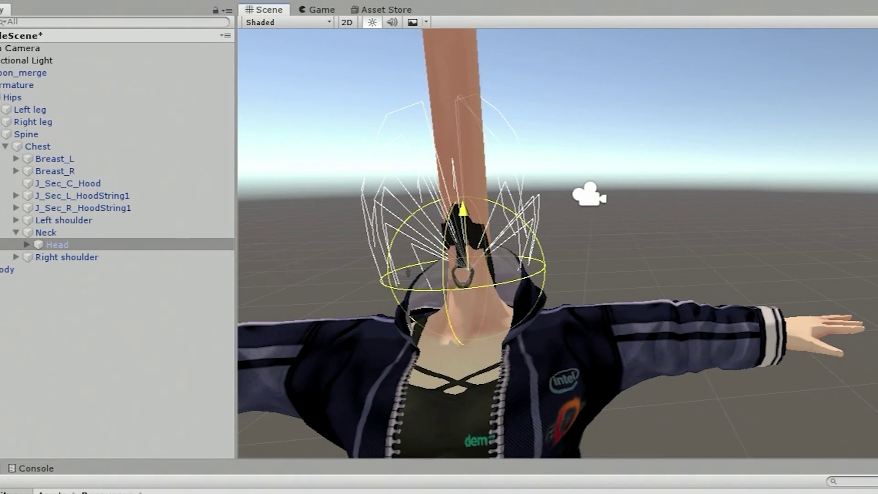
mouse_move(433, 2)
mouse_down()
mouse_move(437, 156)
mouse_move(467, 357)
mouse_move(478, 192)
mouse_up()
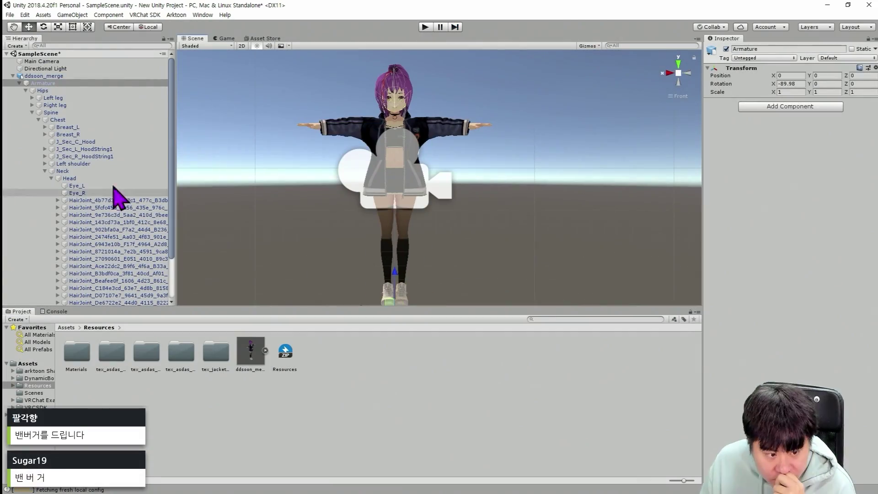
- Select the head bone carrying the Dynamic Bone script to review its Gravity, Force, Radius and End Length
click(70, 177)
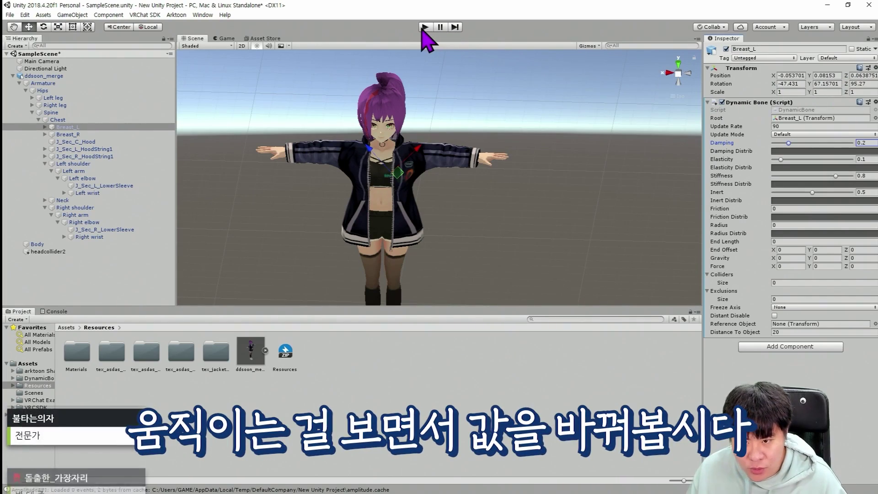
- In play mode, raise Breast_L's Dynamic Bone damping to 1, lower its stiffness, and inspect the damping curve
click(423, 27)
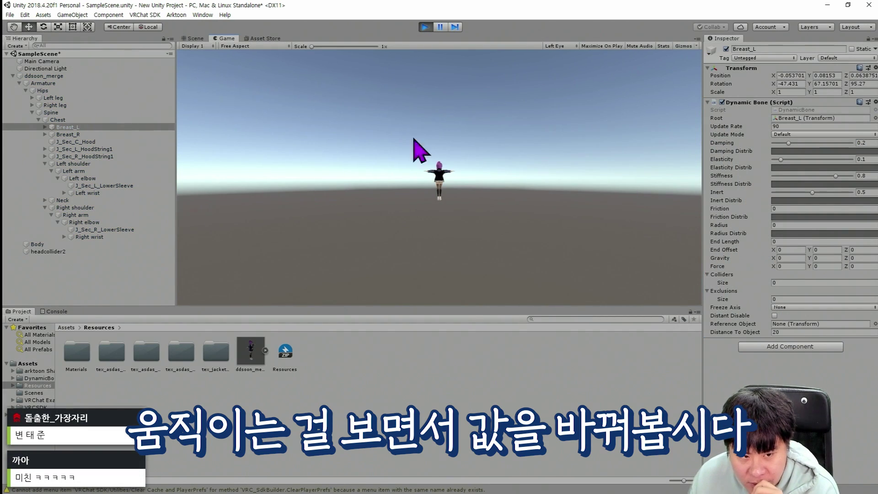
drag(788, 143, 864, 143)
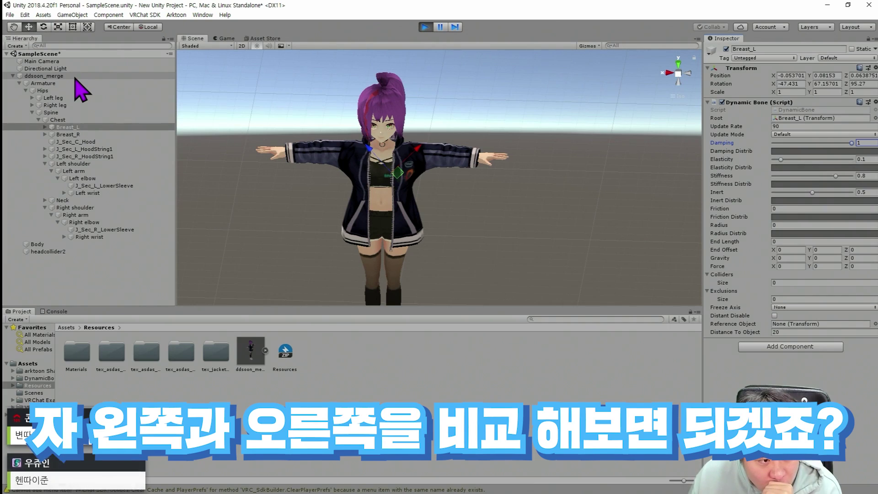
click(77, 76)
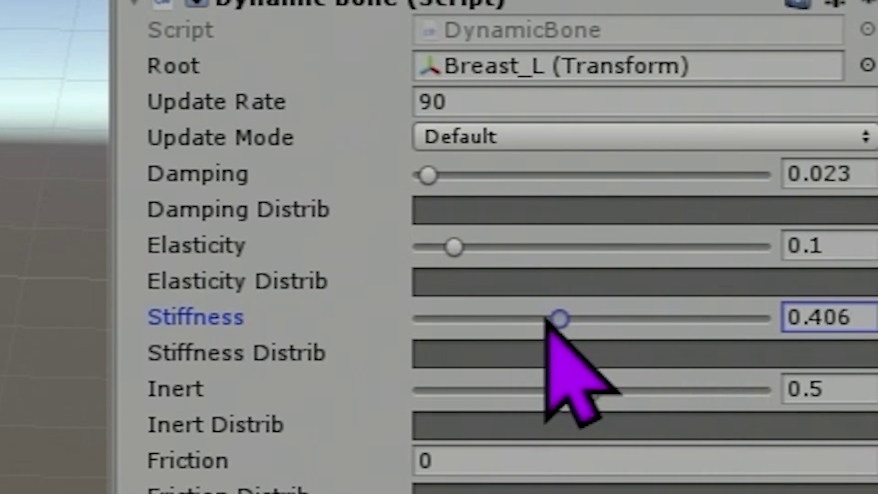
drag(474, 318, 460, 317)
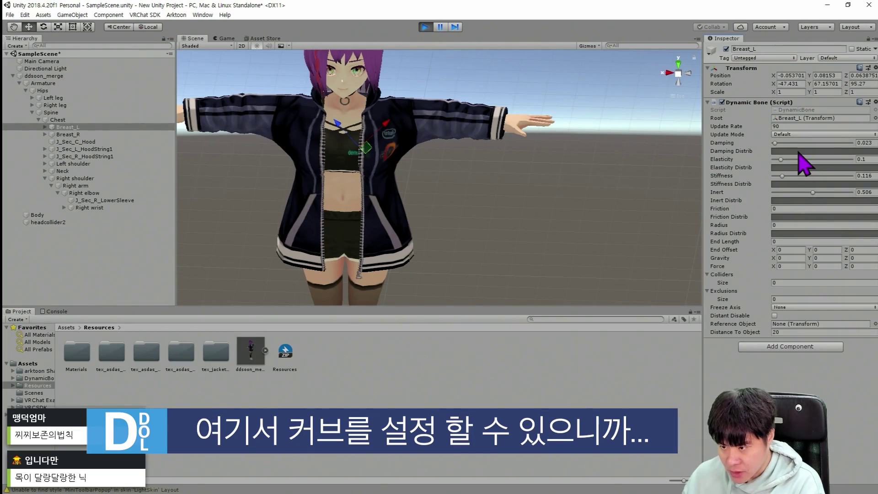
click(799, 152)
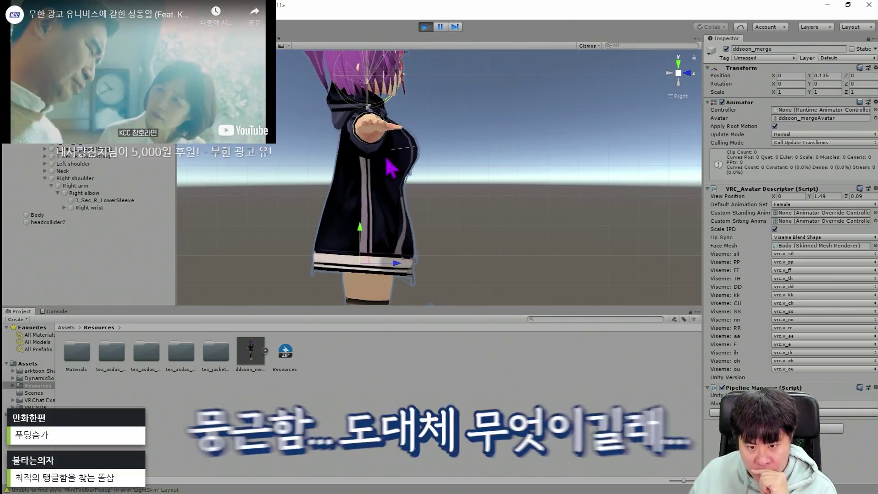
- Lift the ddsoon_merge avatar along Y to watch the chest bounce, then snap to an axis view
drag(360, 228, 363, 221)
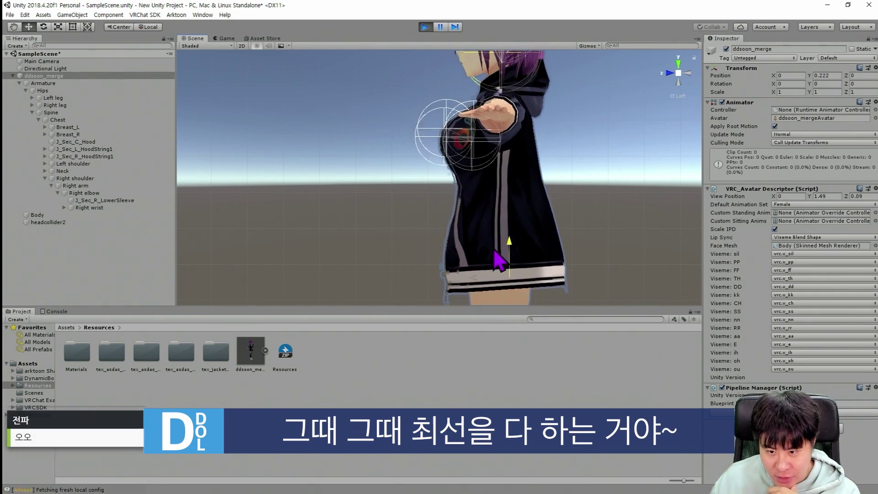
drag(495, 260, 509, 226)
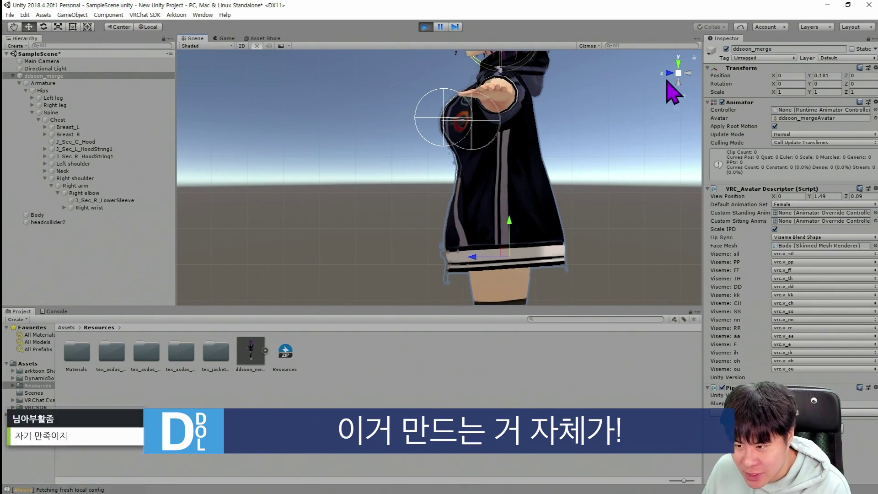
click(686, 74)
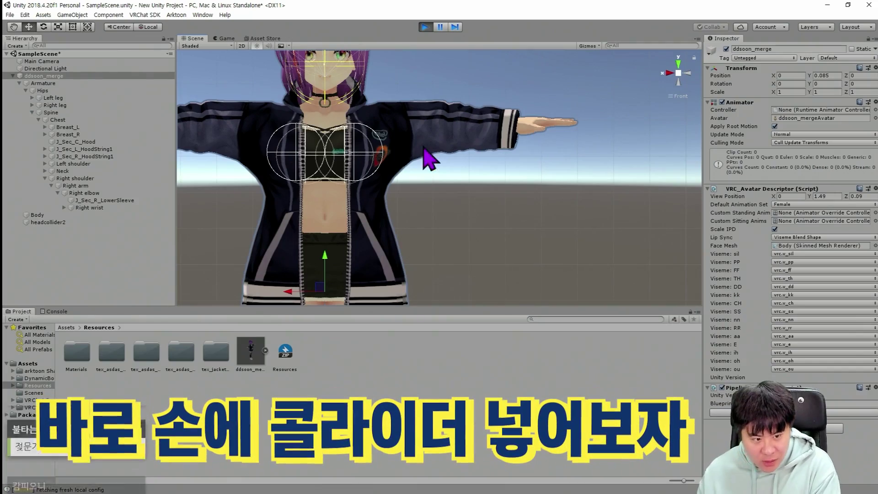
- Give the Right wrist bone a Dynamic Bone Collider with Radius 0.05
click(64, 208)
click(101, 209)
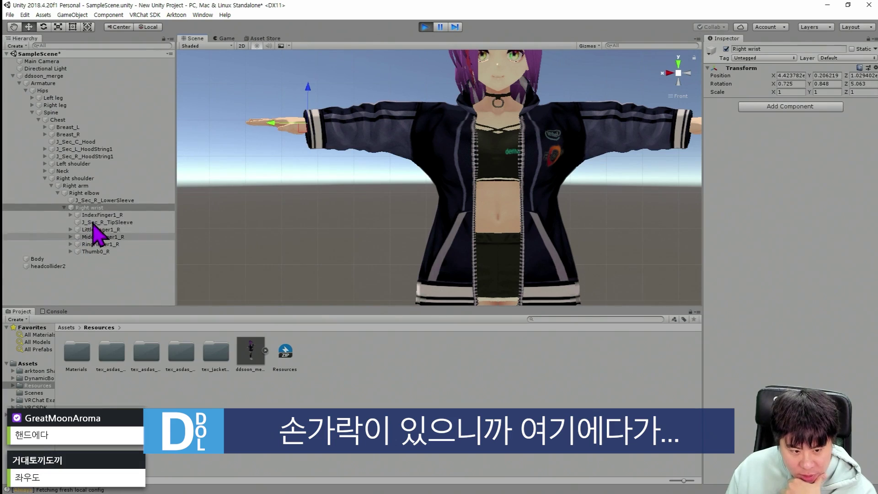
click(790, 106)
click(816, 151)
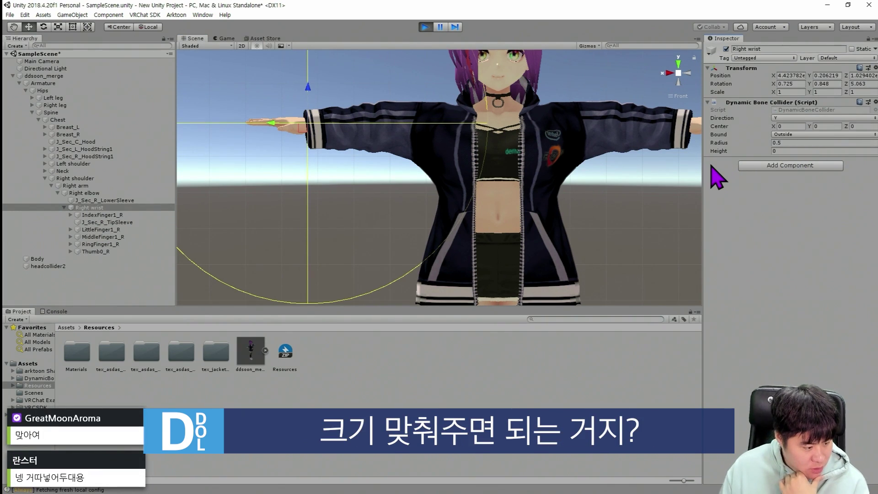
click(802, 142)
text(0.05)
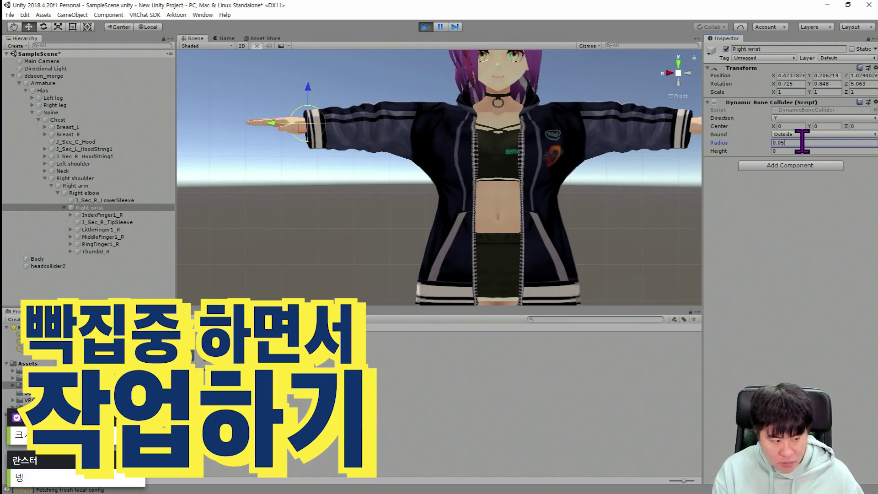
click(790, 126)
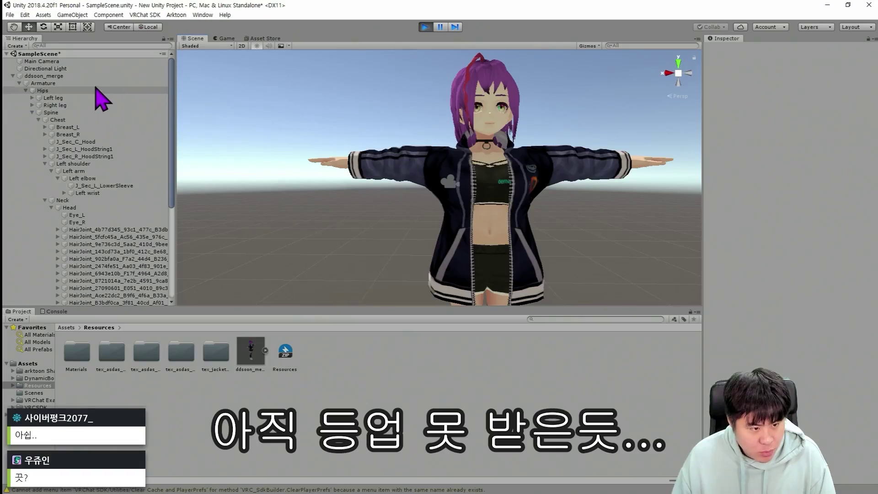
- Select ddsoon_merge, exit play mode with Ctrl+P, and open VRChat SDK > Show Control Panel
click(98, 76)
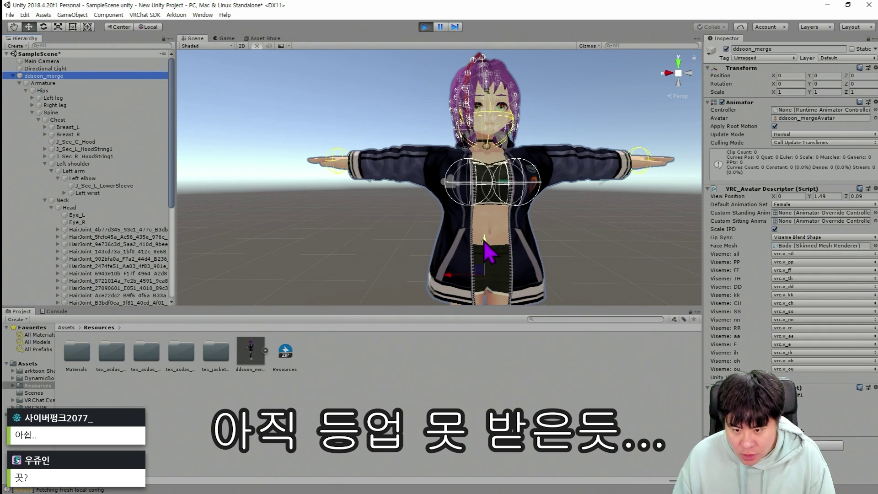
key(ctrl+p)
click(145, 15)
click(168, 36)
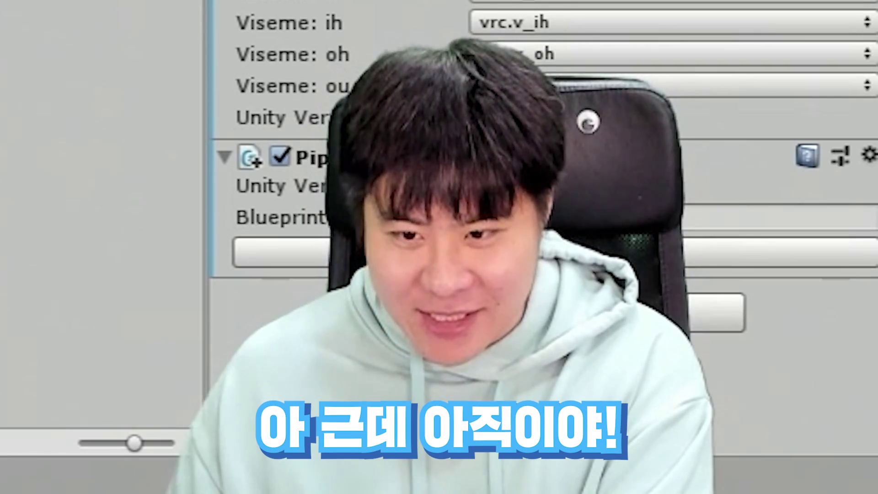
scroll(544, 183, down, 1)
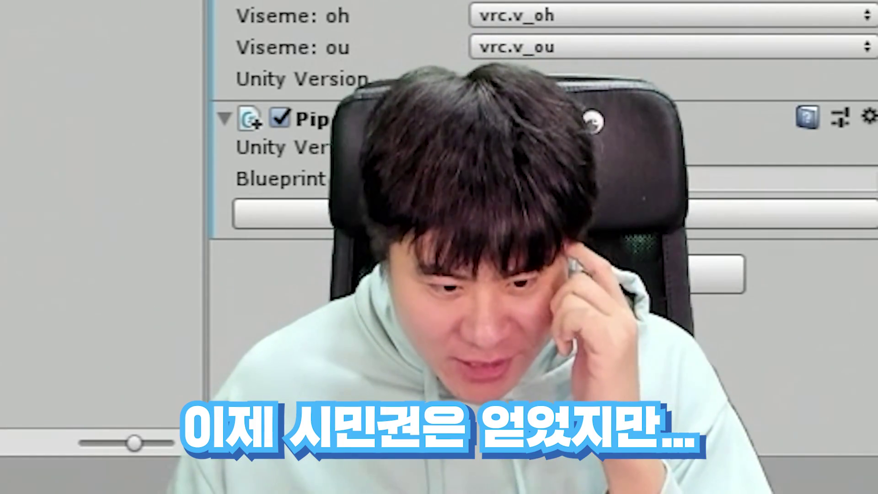